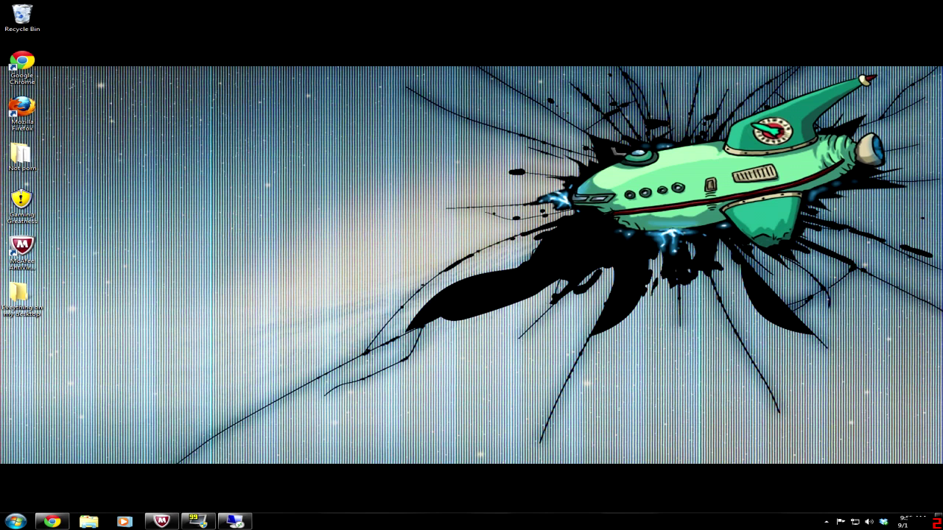
# - Look over the CENTCOM ARMA home page and the Armaholic page for Tophe's Arma Dedicated Server Tool in Chrome
pyautogui.click(52, 522)
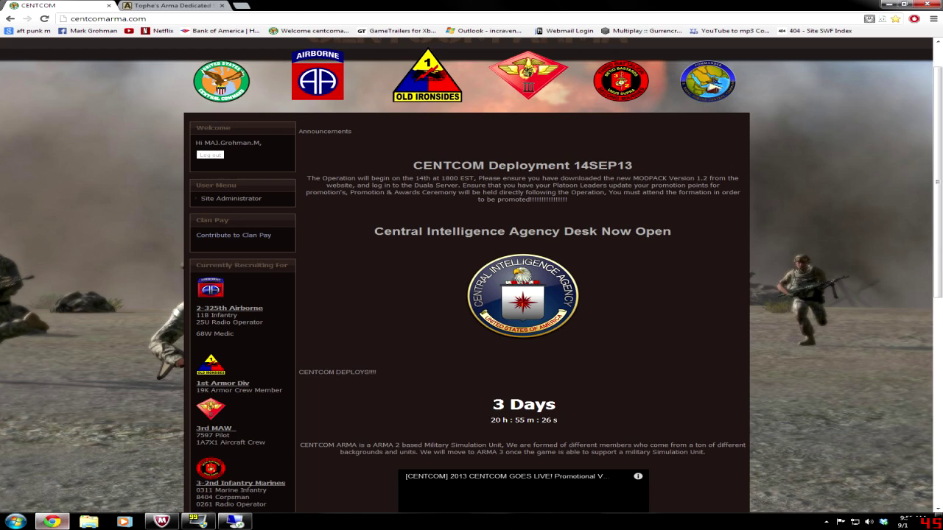
pyautogui.scroll(-2, 467, 275)
pyautogui.scroll(3, 466, 275)
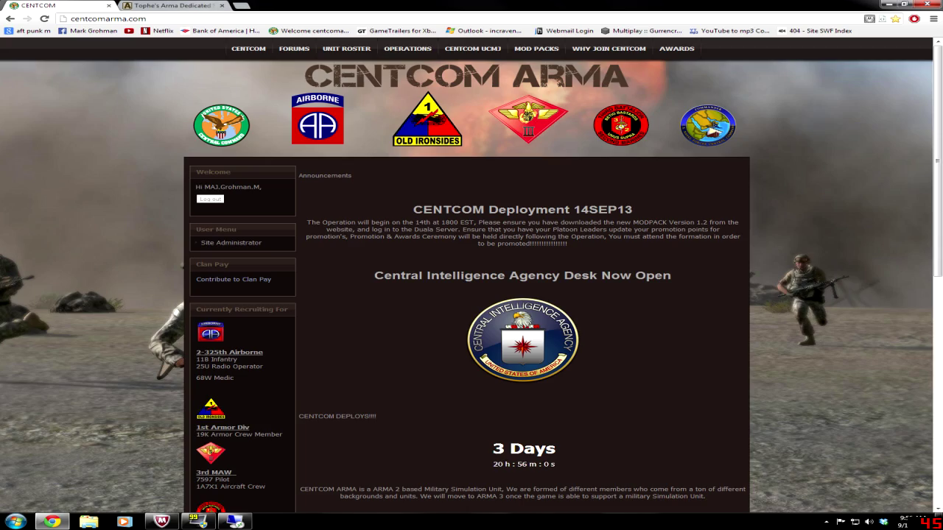
pyautogui.click(204, 5)
pyautogui.scroll(6, 466, 275)
pyautogui.scroll(15, 472, 273)
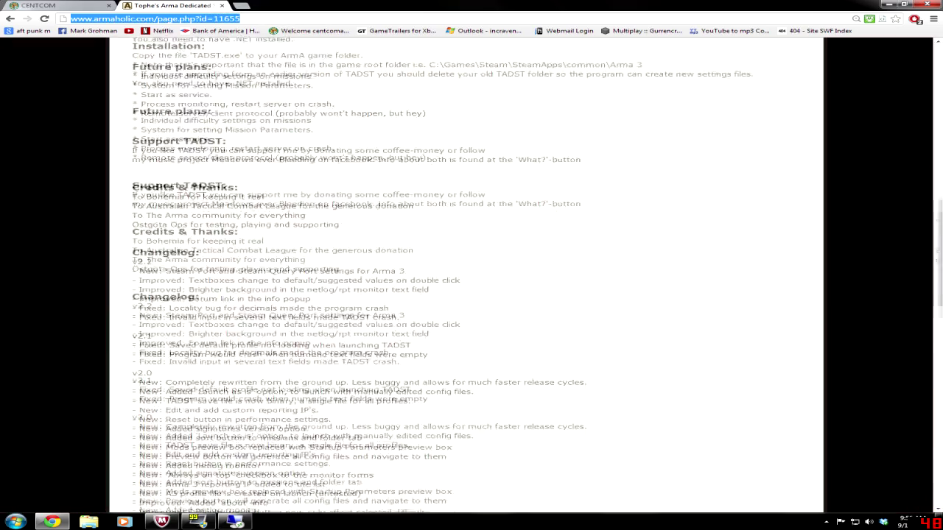
pyautogui.scroll(-3, 471, 272)
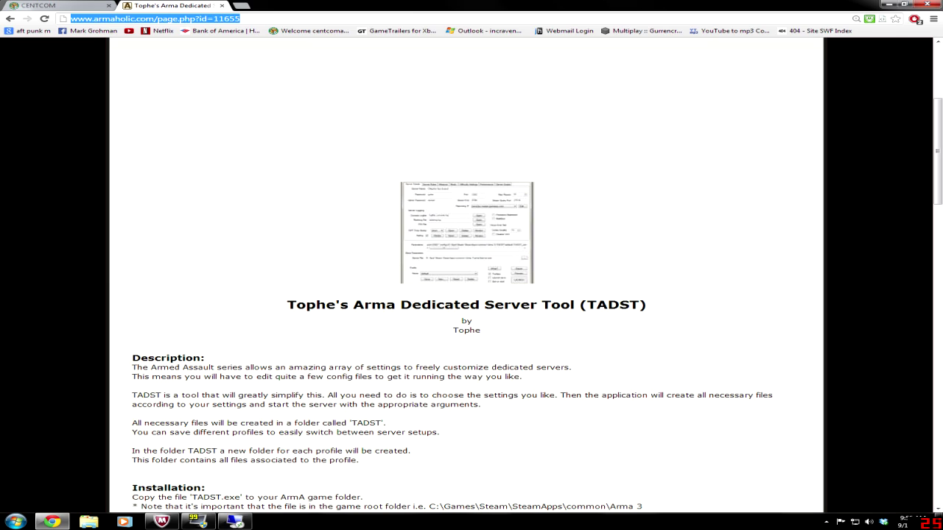
# - Search the computer for "remote desktop" and launch Remote Desktop Connection
pyautogui.click(15, 522)
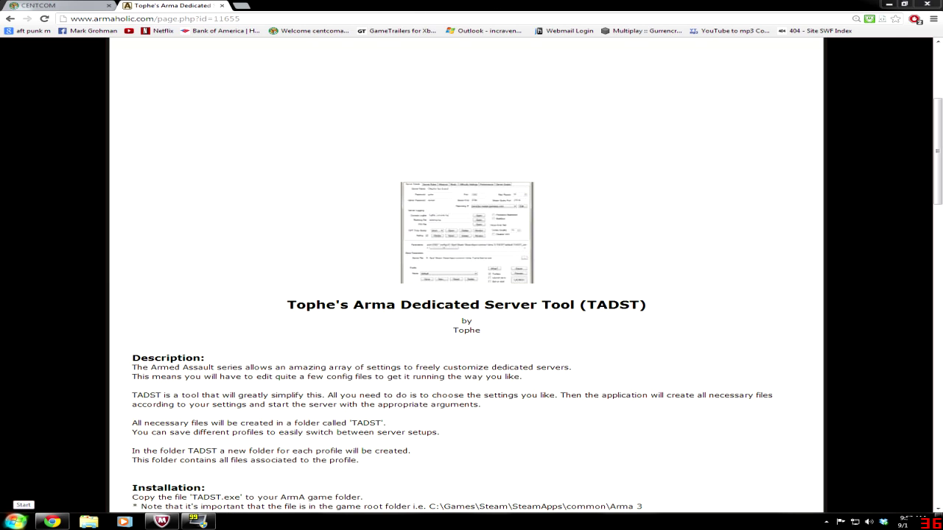
pyautogui.click(16, 522)
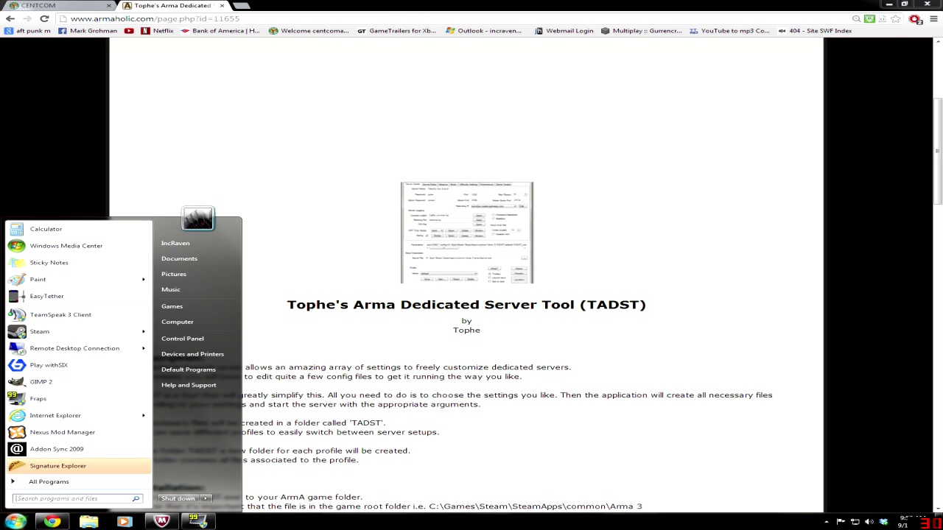
pyautogui.click(71, 499)
pyautogui.write('remote dek')
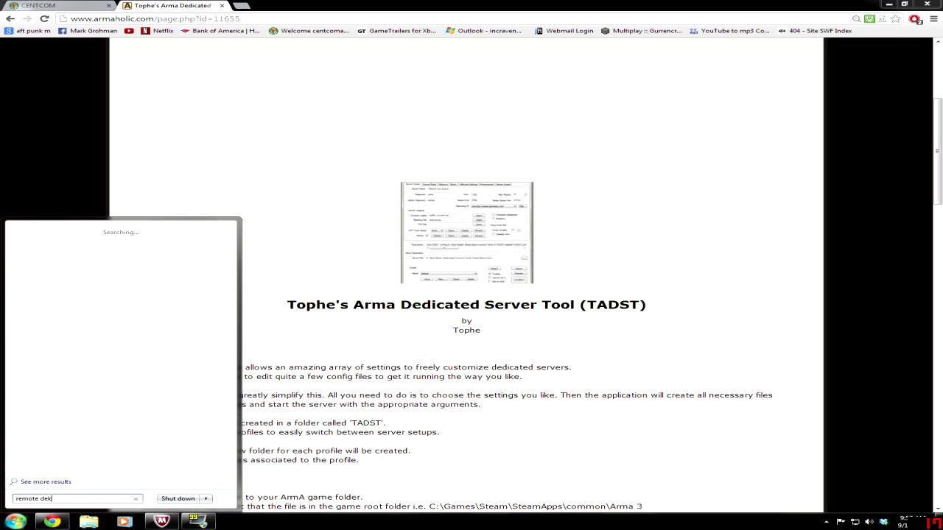
pyautogui.press('BackSpace')
pyautogui.write('sktop')
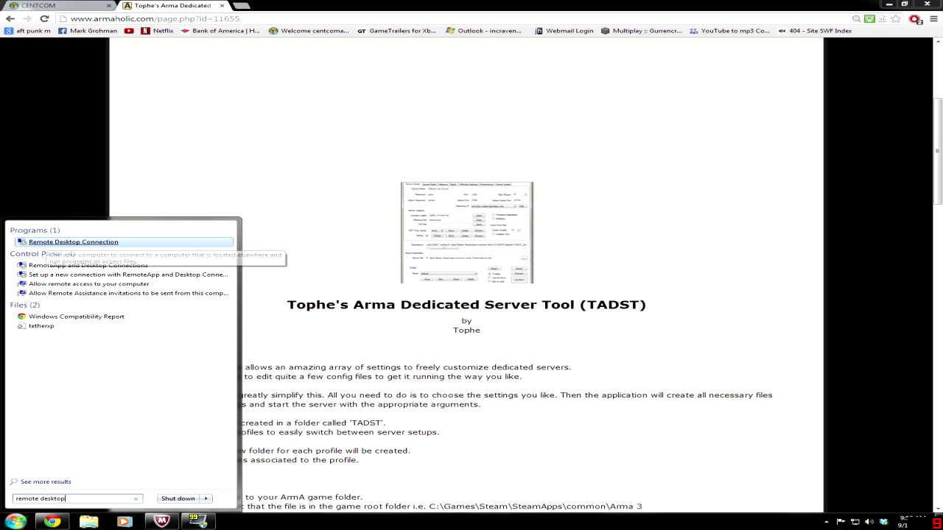
pyautogui.press('Return')
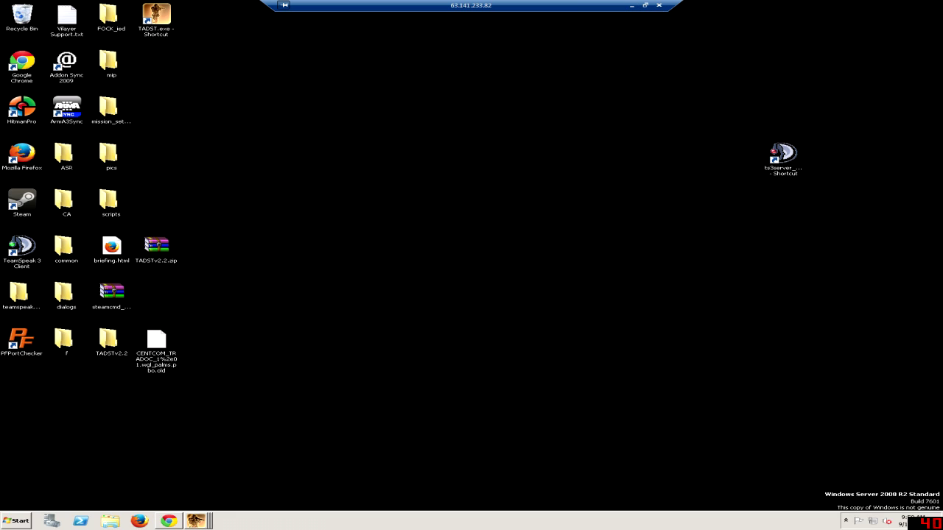
# - In Chrome on the remote server, open TADSTv2.2 (1).zip from the downloads list and enter its TADST v2.2 folder
pyautogui.moveTo(168, 521)
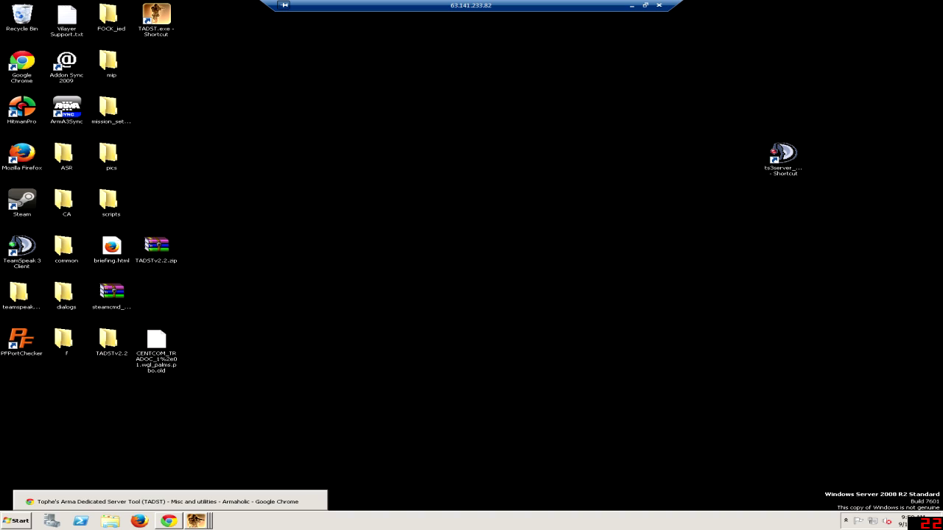
pyautogui.click(168, 521)
pyautogui.scroll(2, 472, 265)
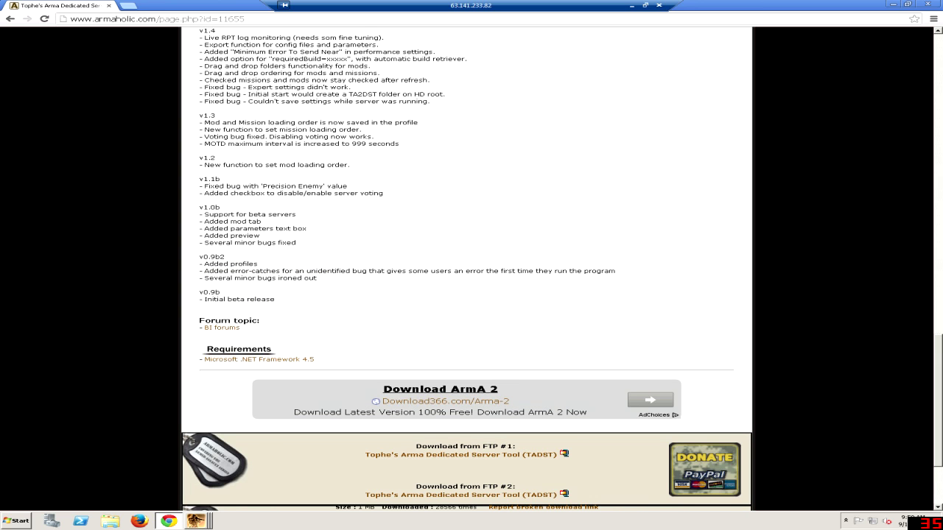
pyautogui.scroll(3, 467, 266)
pyautogui.click(934, 18)
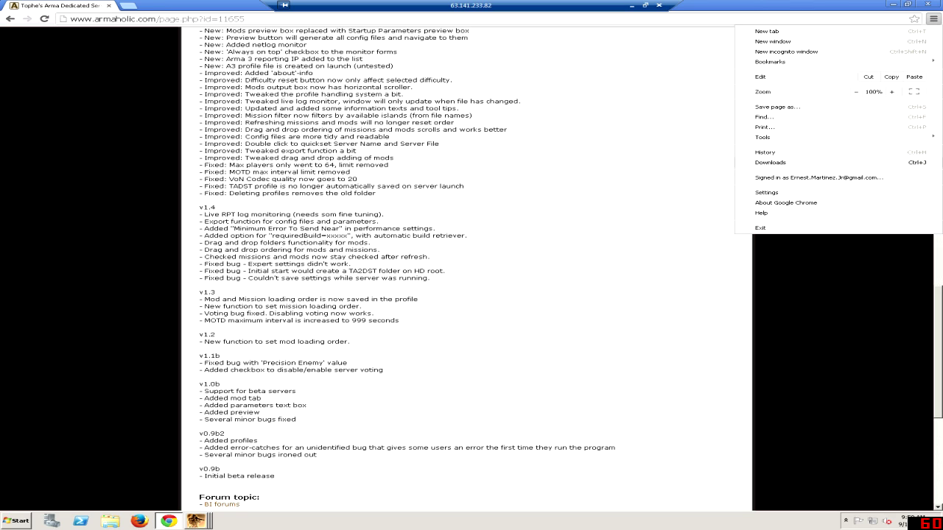
pyautogui.click(771, 162)
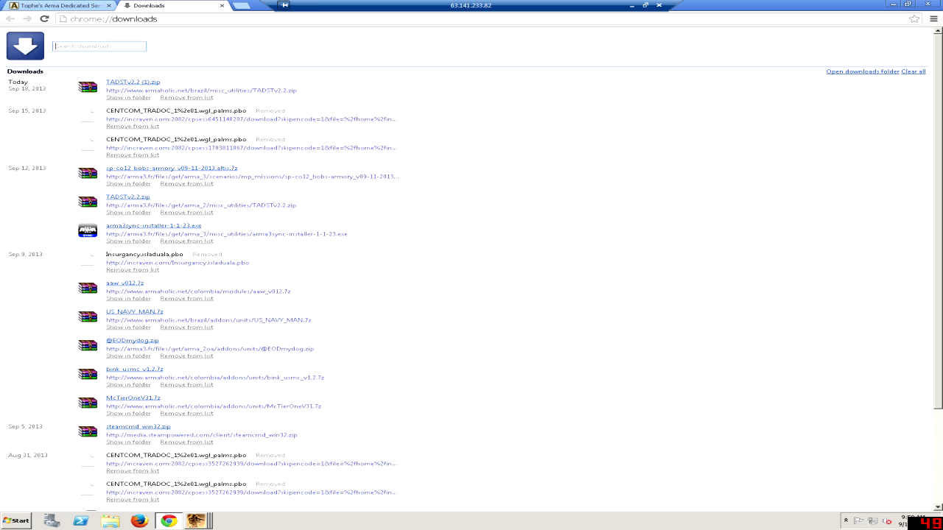
pyautogui.click(133, 81)
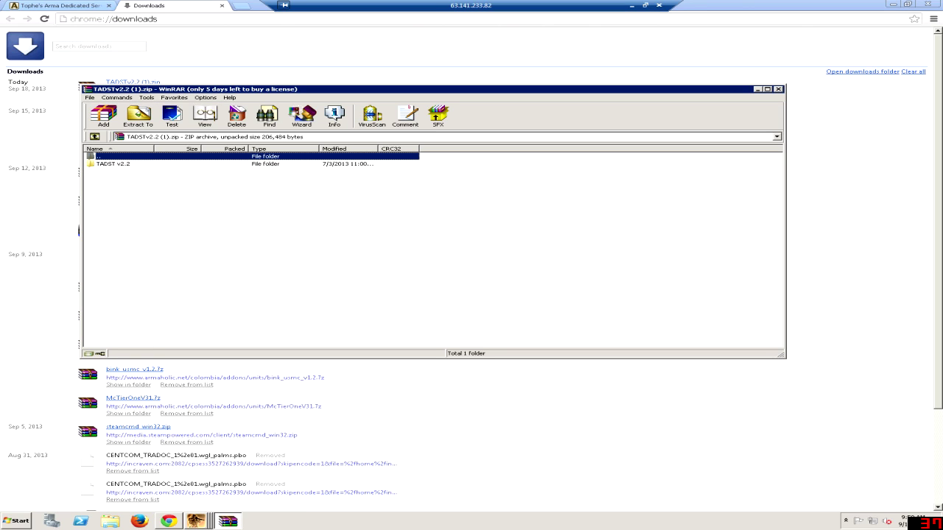
pyautogui.doubleClick(112, 164)
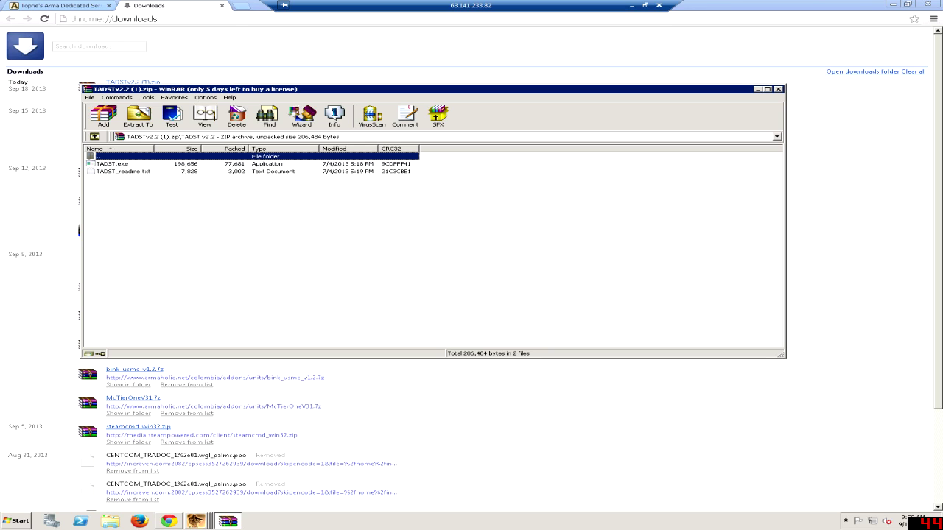
# - In Windows Explorer, go to the Arma 3 folder at C:\Program Files (x86)\Steam\SteamApps\common\Arma 3
pyautogui.click(111, 521)
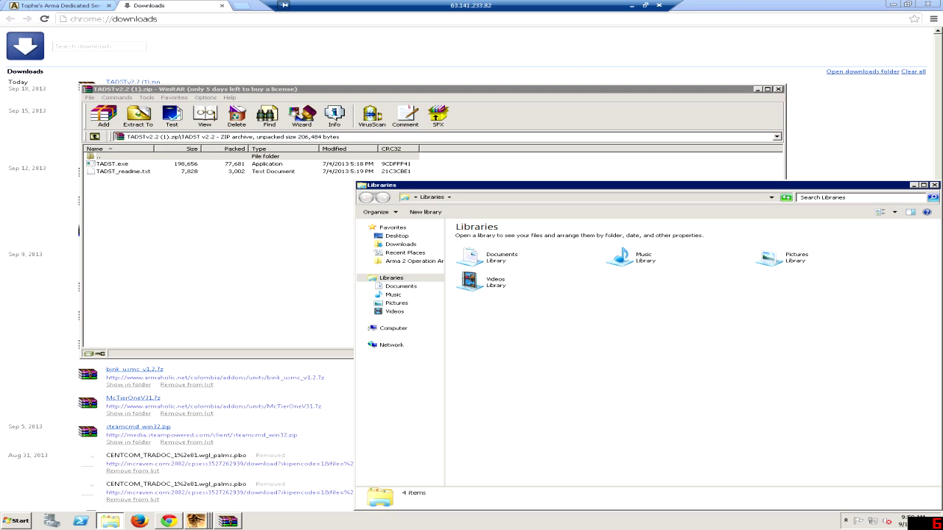
pyautogui.click(111, 521)
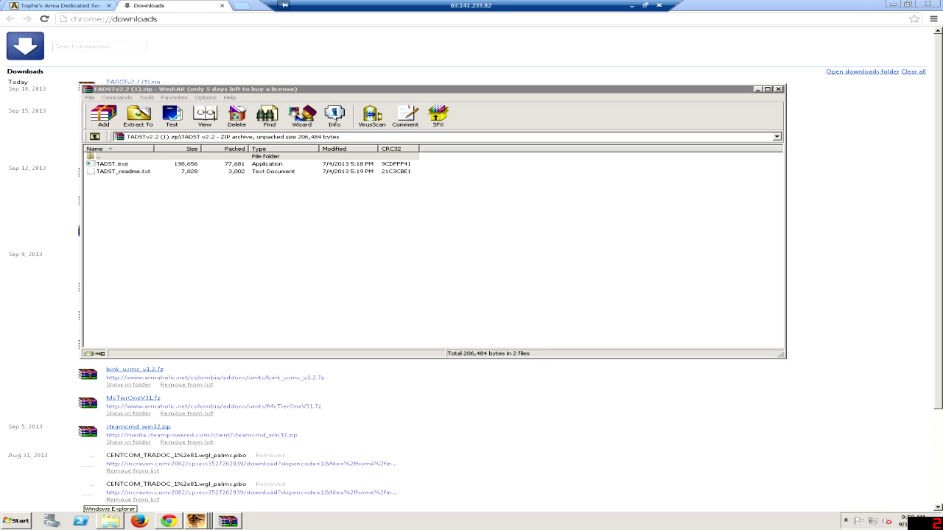
pyautogui.click(110, 521)
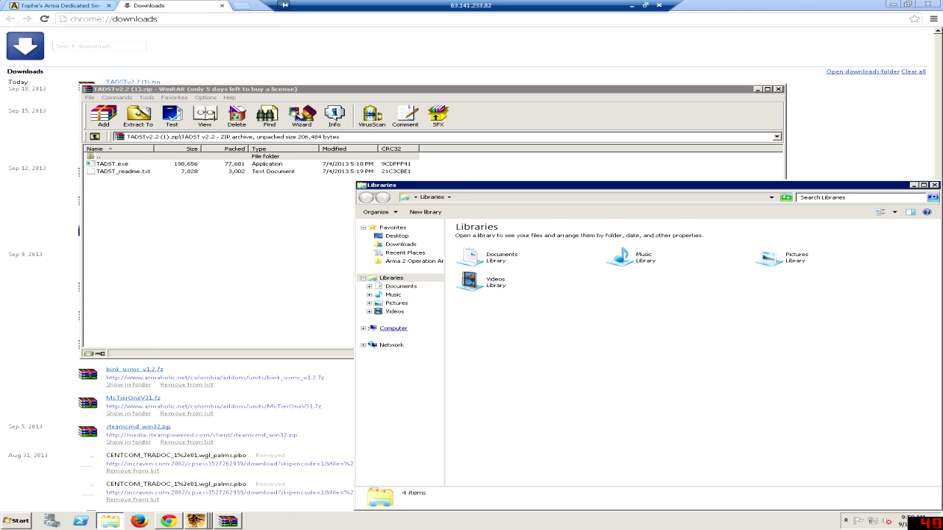
pyautogui.click(393, 328)
pyautogui.doubleClick(527, 242)
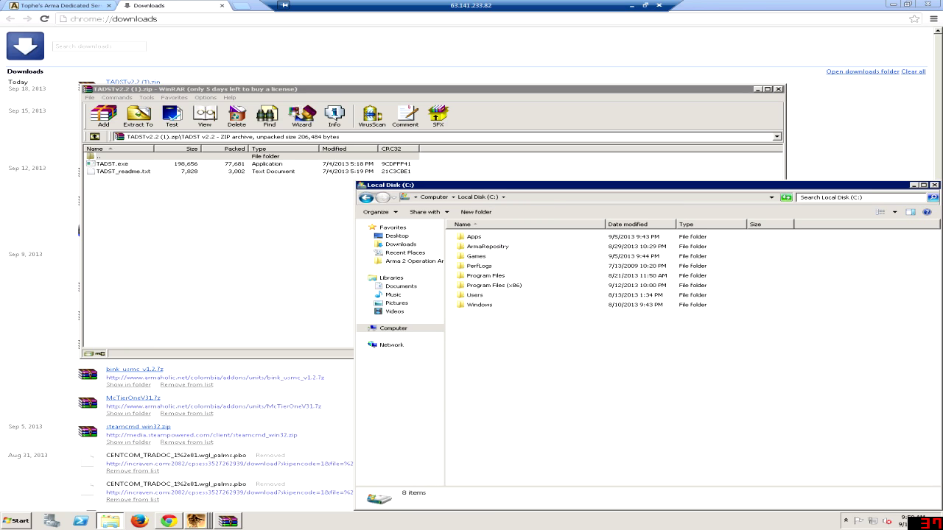
pyautogui.doubleClick(494, 285)
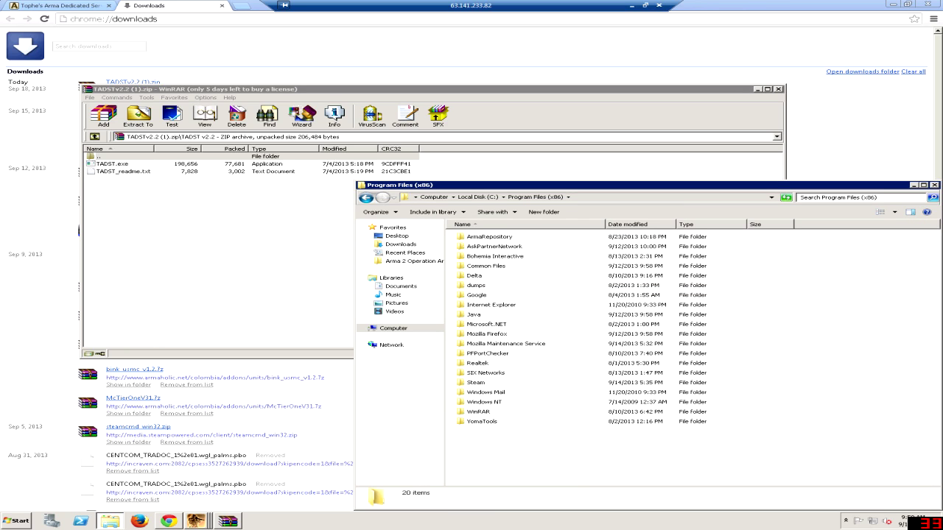
pyautogui.doubleClick(475, 383)
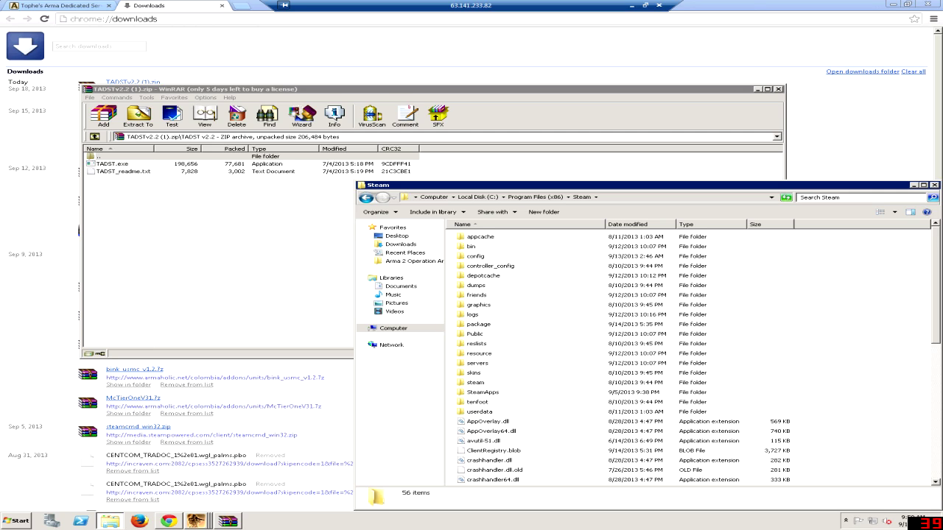
pyautogui.doubleClick(483, 392)
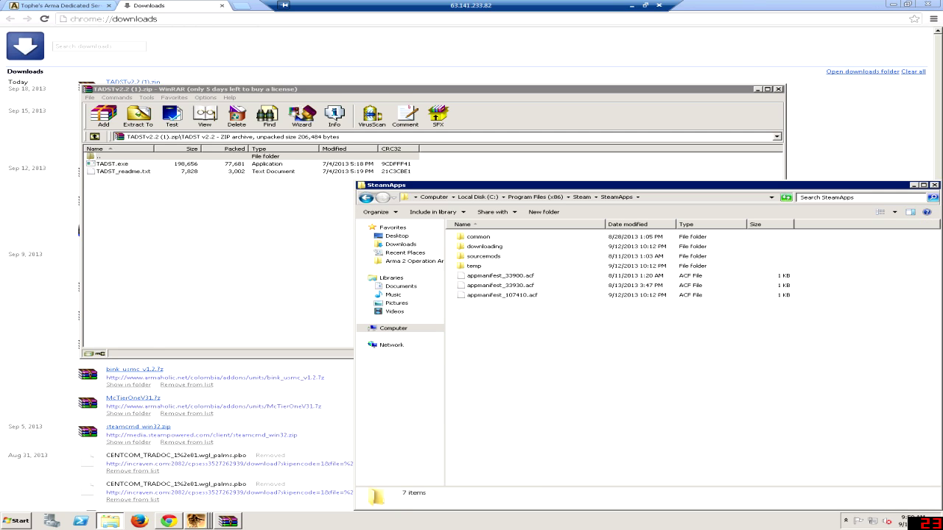
pyautogui.doubleClick(479, 236)
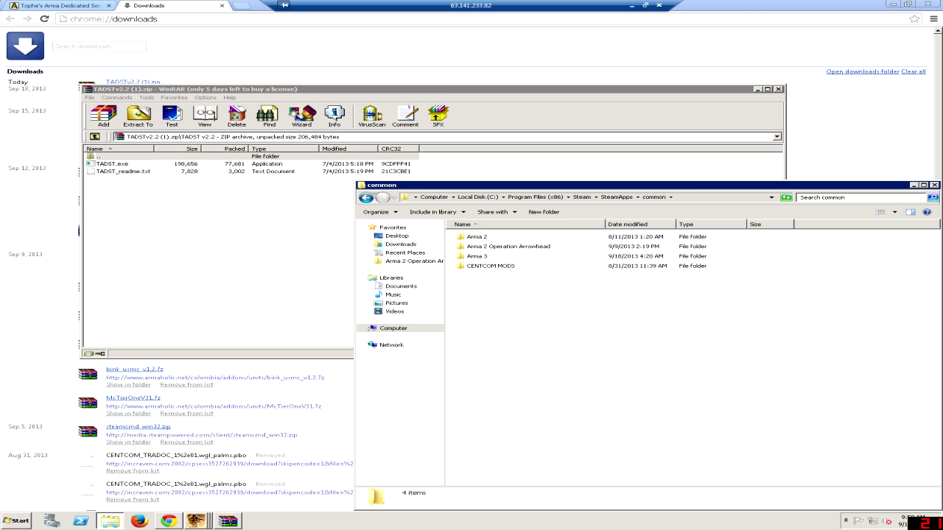
pyautogui.doubleClick(477, 256)
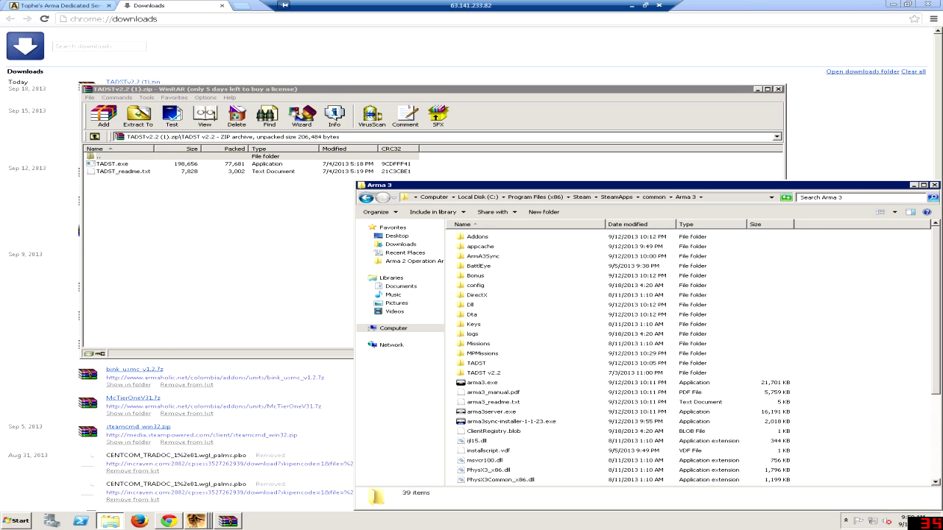
# - Arrange the Arma 3 folder and the archive side by side and try to copy TADST.exe into the Arma 3 folder
pyautogui.press('super+Right')
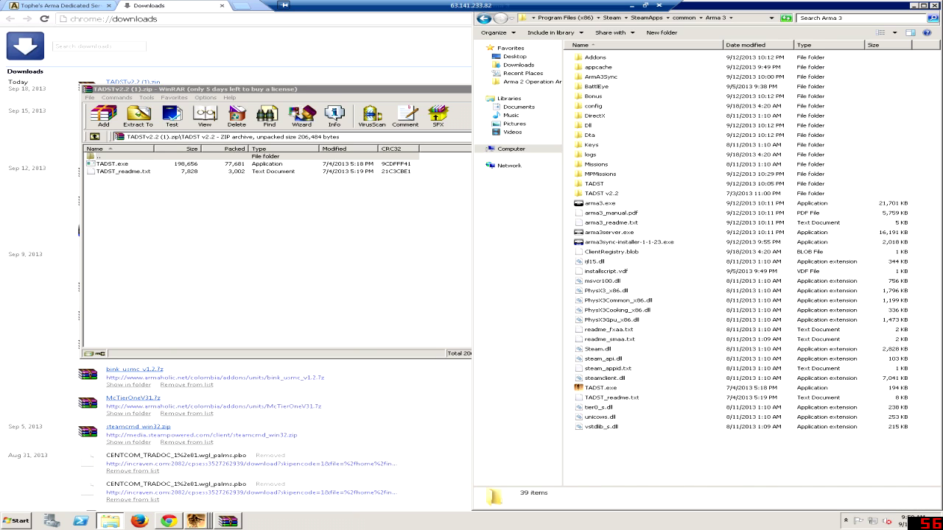
pyautogui.press('super+Left')
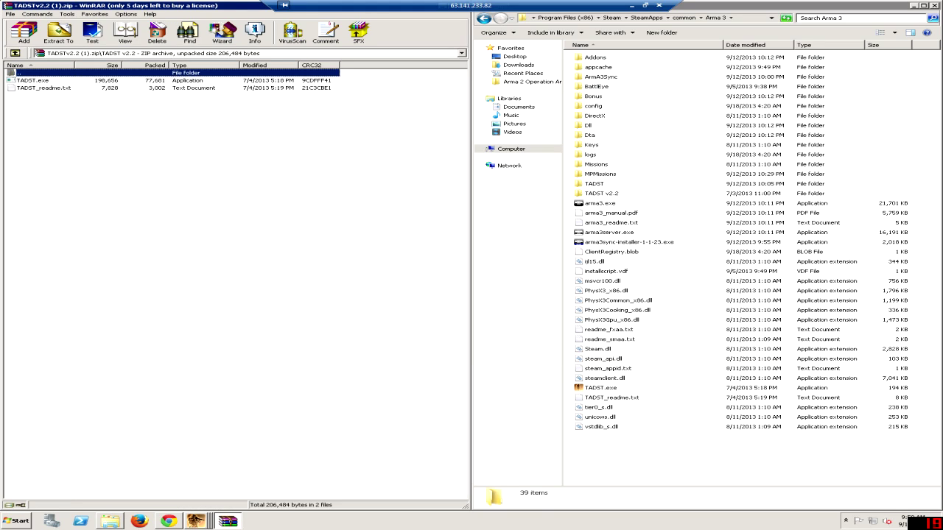
pyautogui.moveTo(33, 81); pyautogui.dragTo(663, 457)
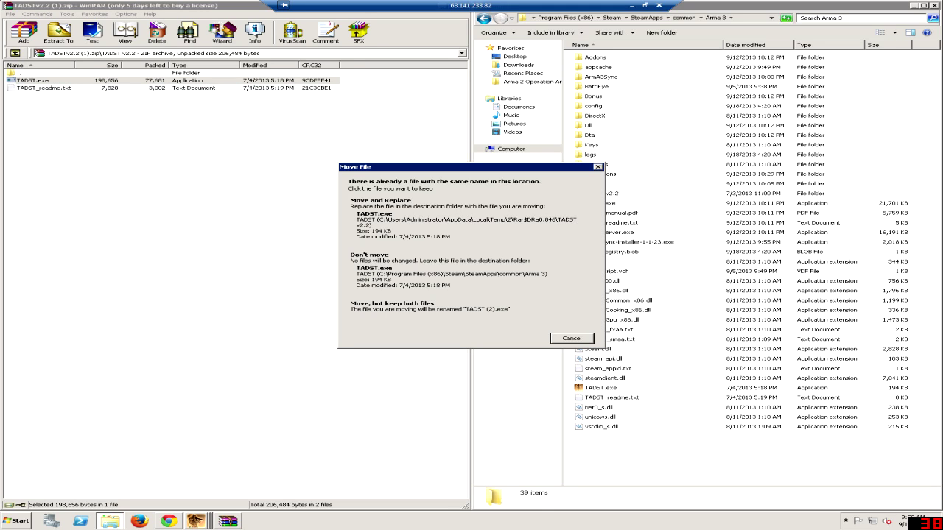
pyautogui.press('Escape')
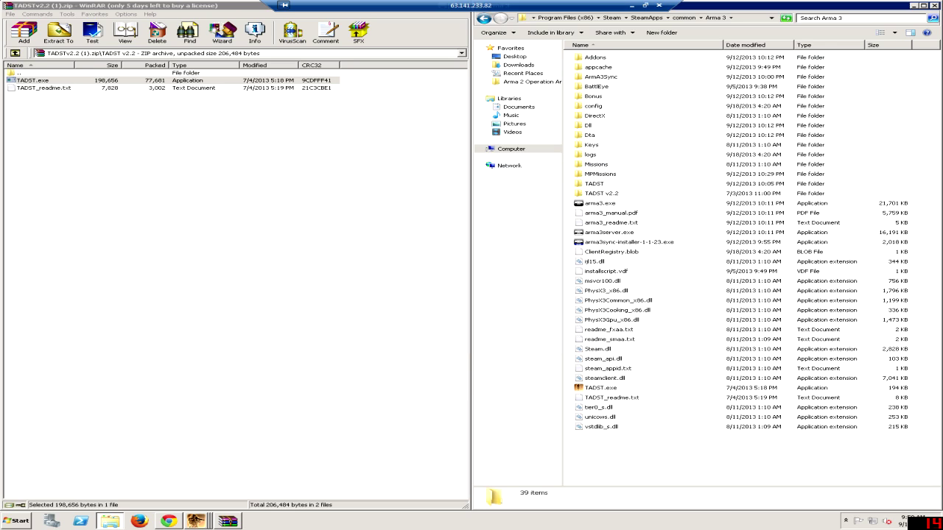
# - Close the TADSTv2.2 (1).zip archive window
pyautogui.click(236, 221)
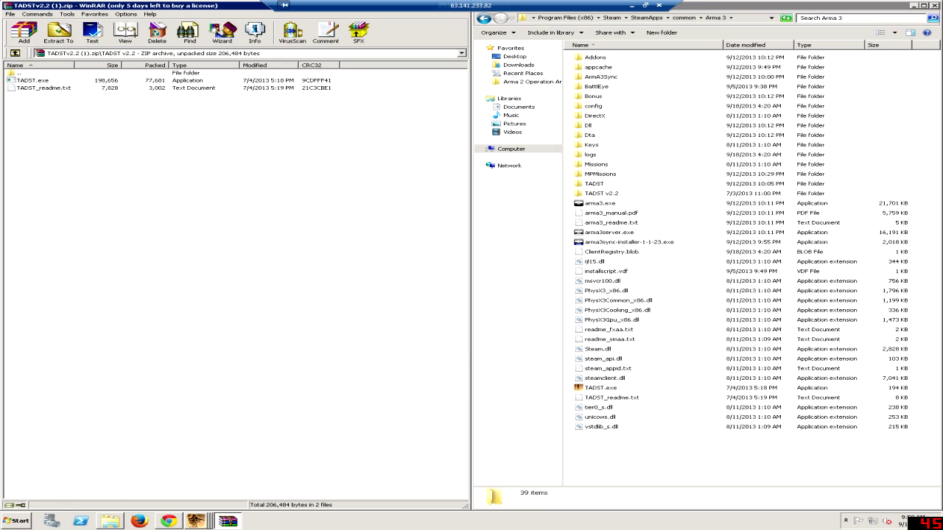
pyautogui.moveTo(235, 6); pyautogui.dragTo(301, 257)
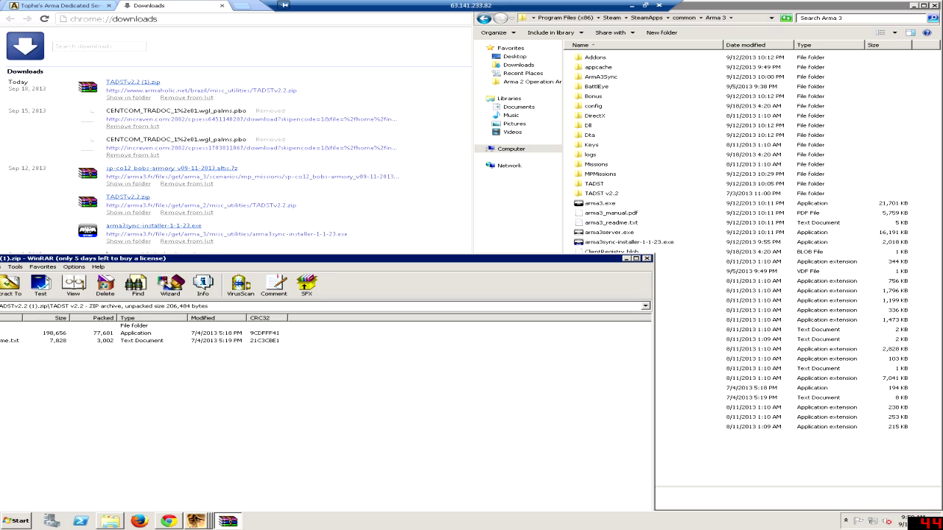
pyautogui.hotkey('alt', 'F4')
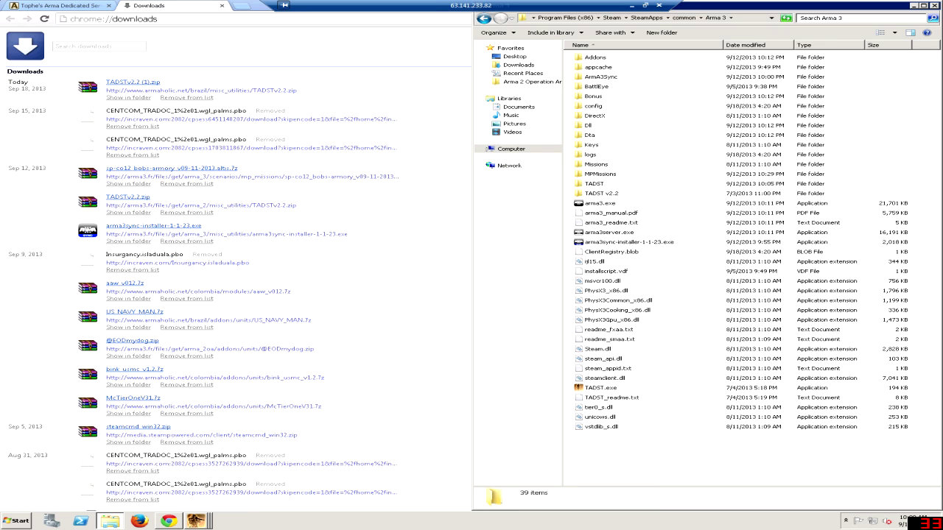
# - Run TADST.exe from the Arma 3 folder and allow the unverified program to start
pyautogui.doubleClick(601, 388)
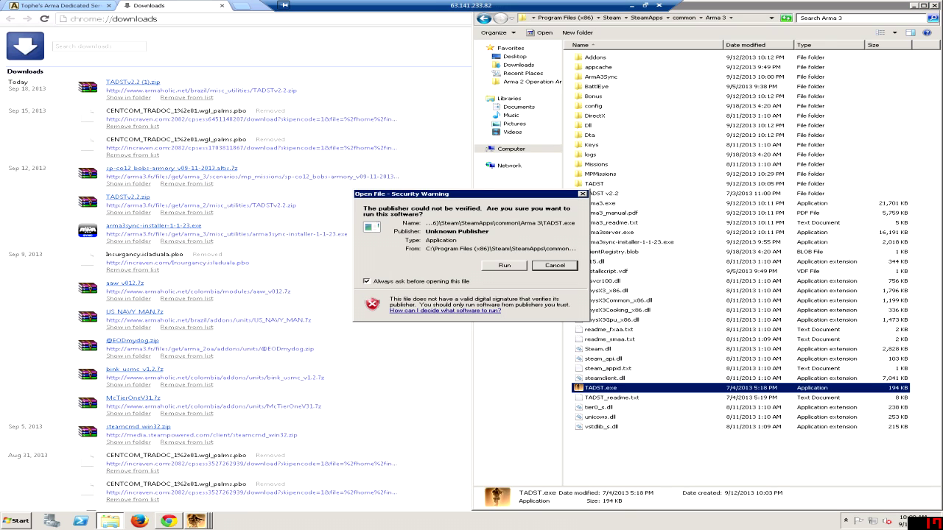
pyautogui.hotkey('alt', 'r')
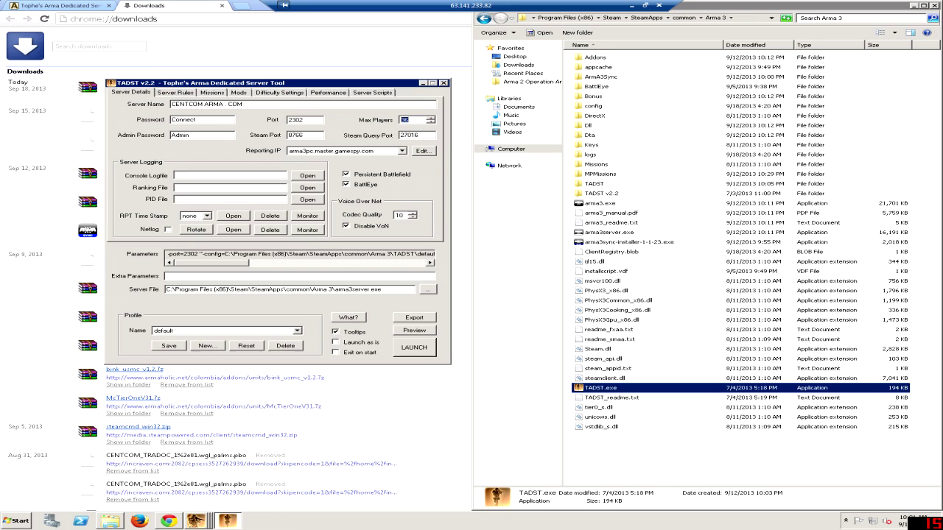
# - Set the server's maximum players to 60 and show the Server Rules settings
pyautogui.write('60')
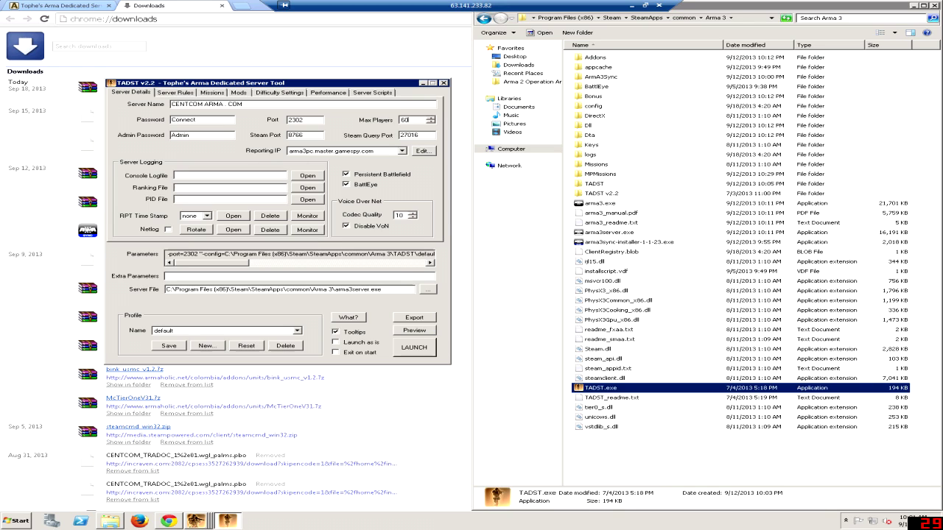
pyautogui.click(196, 520)
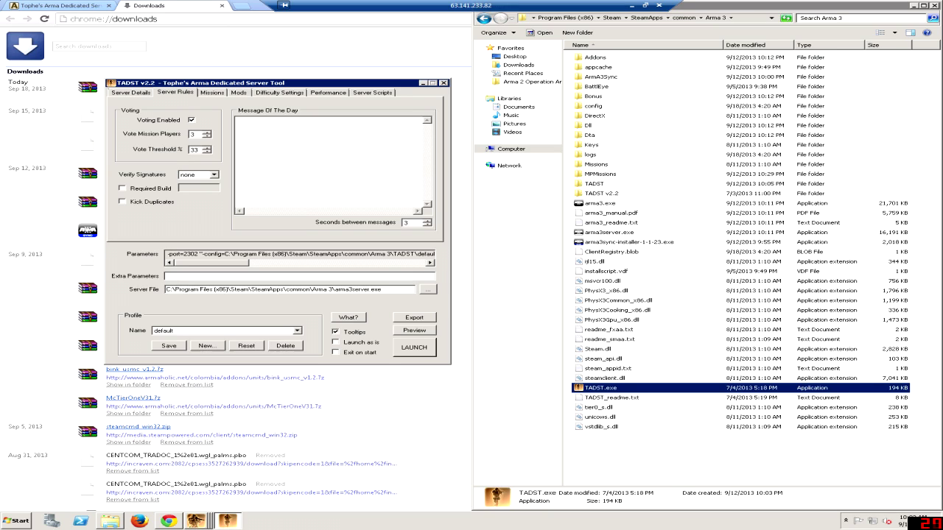
# - Review the server's Missions, Mods, Difficulty Settings, Performance and Server Scripts settings
pyautogui.click(211, 93)
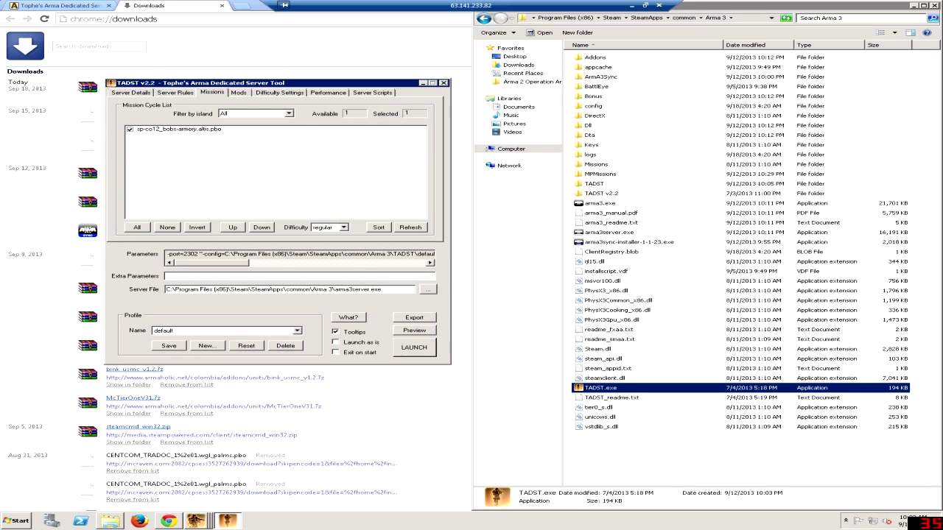
pyautogui.click(238, 92)
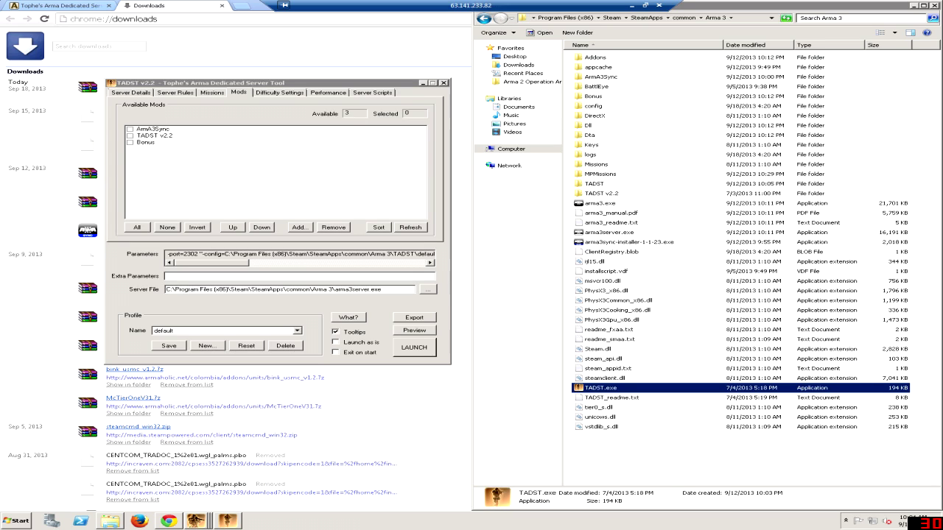
pyautogui.click(279, 92)
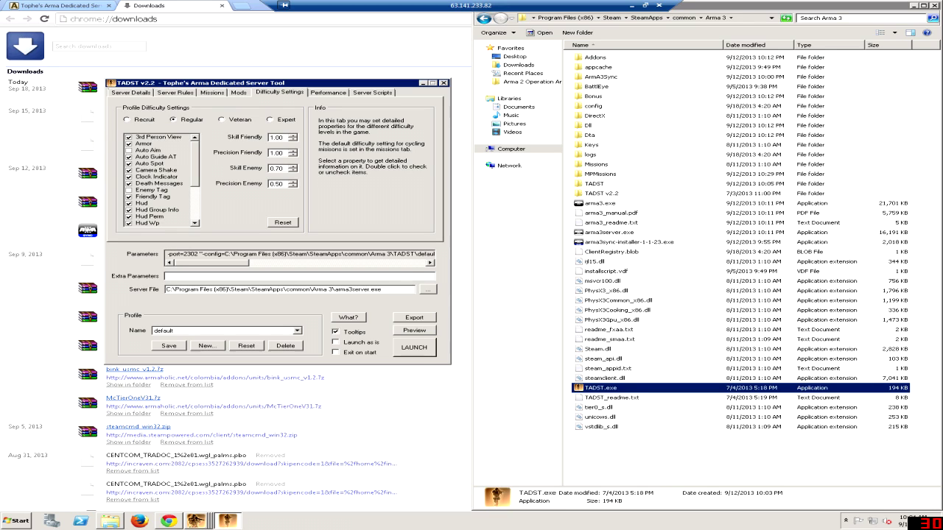
pyautogui.scroll(-3, 161, 180)
pyautogui.scroll(3, 160, 180)
pyautogui.click(328, 92)
pyautogui.hotkey('ctrl', 'Tab')
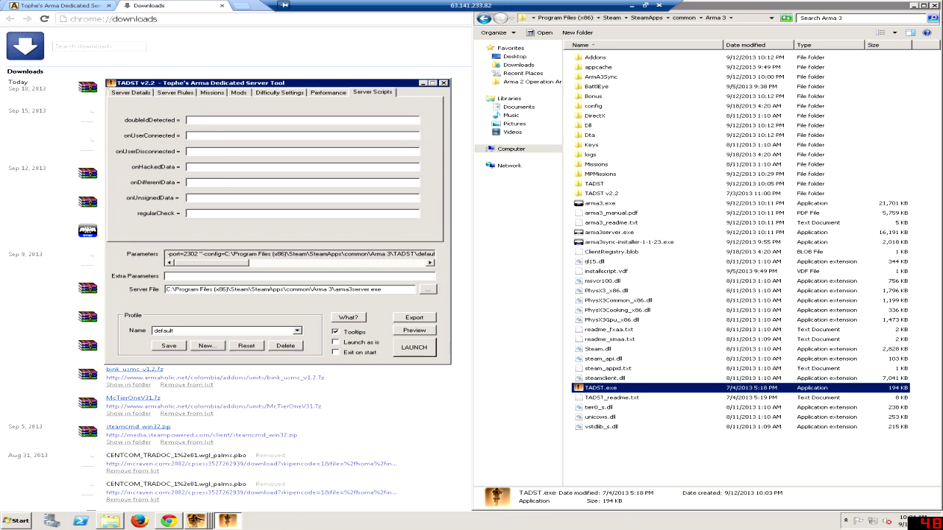
# - Look back through the Performance, Difficulty Settings, Mods and Server Rules settings and return to Server Details
pyautogui.hotkey('ctrl', 'shift', 'Tab')
pyautogui.hotkey('ctrl', 'Tab')
pyautogui.hotkey('ctrl', 'shift', 'Tab')
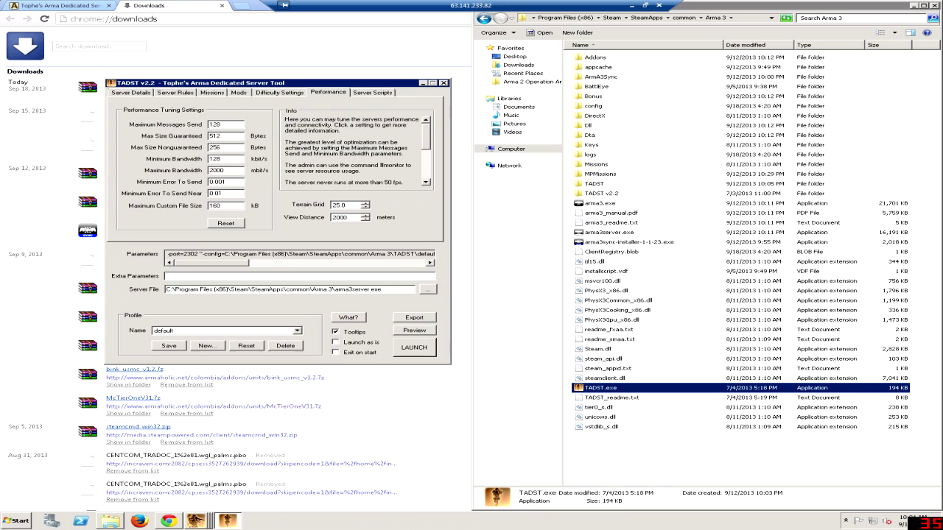
pyautogui.hotkey('ctrl', 'shift', 'Tab')
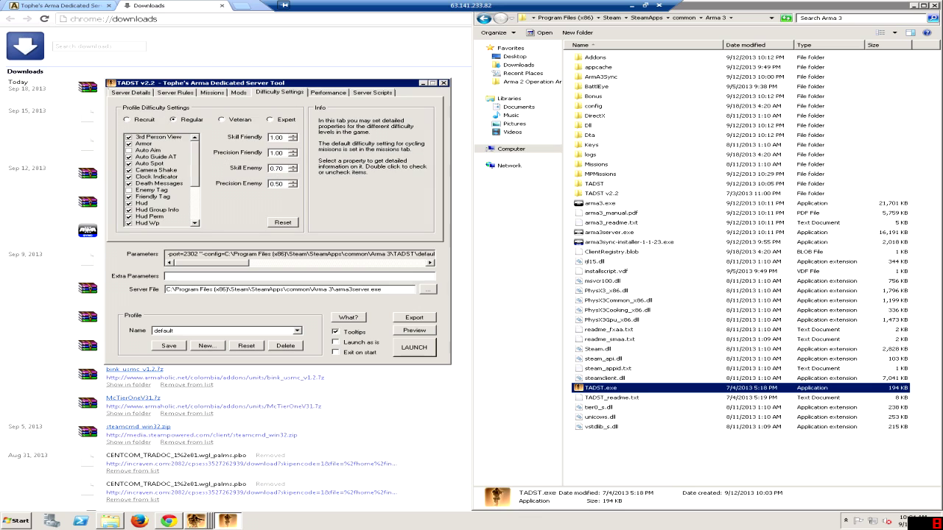
pyautogui.hotkey('ctrl', 'shift', 'Tab')
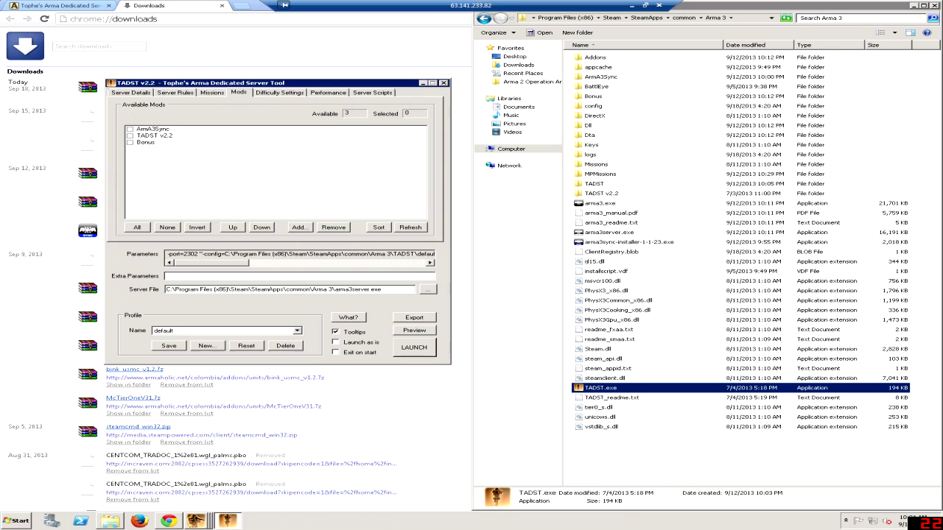
pyautogui.hotkey('ctrl', 'shift', 'Tab')
pyautogui.hotkey('ctrl', 'shift', 'Tab')
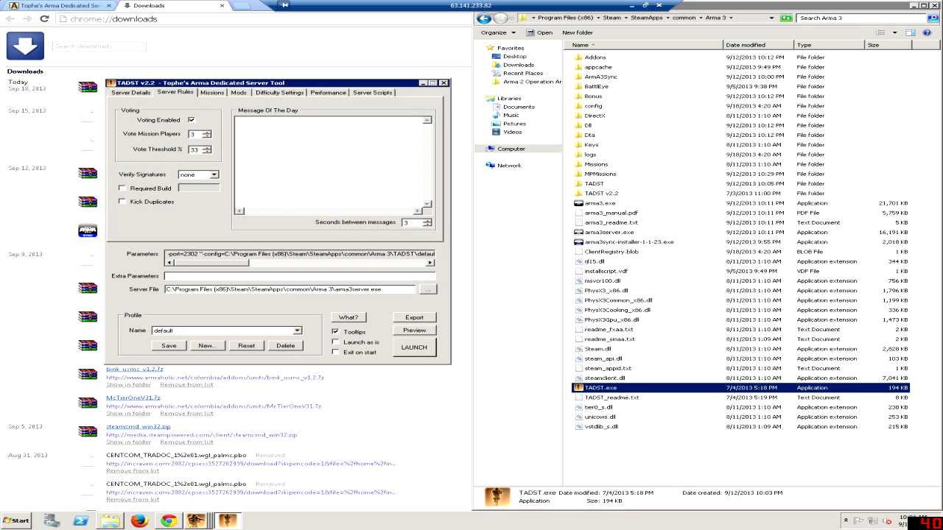
pyautogui.hotkey('ctrl', 'shift', 'Tab')
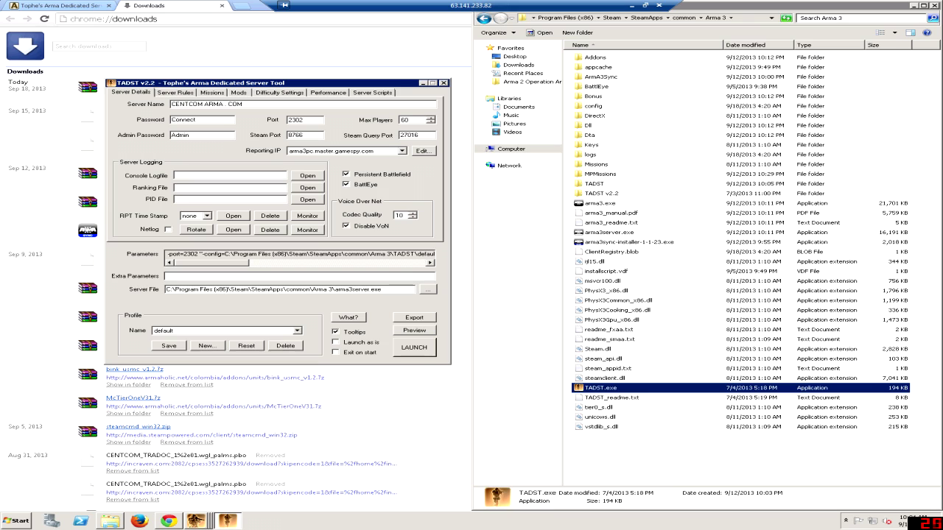
# - Bring up the running ArmA 2 OA console on port 2302 and set the new server's port to 2314
pyautogui.click(196, 520)
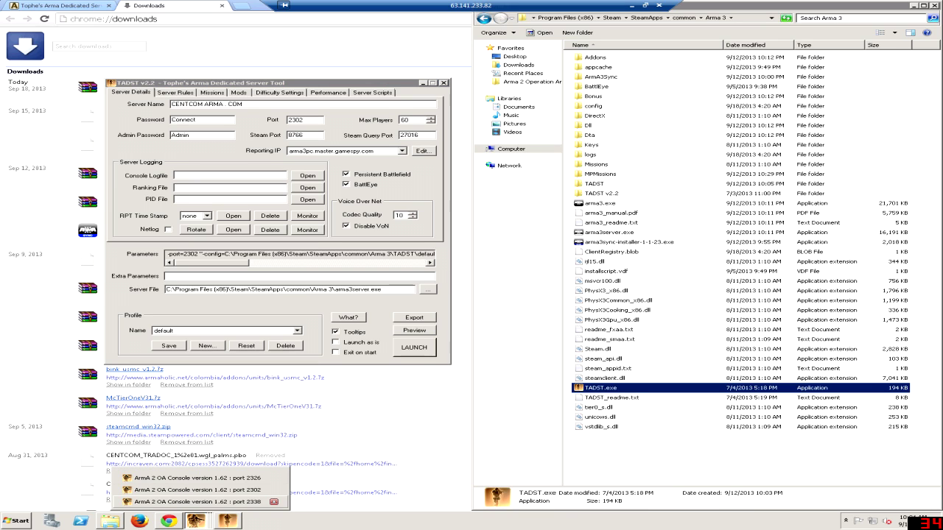
pyautogui.click(198, 490)
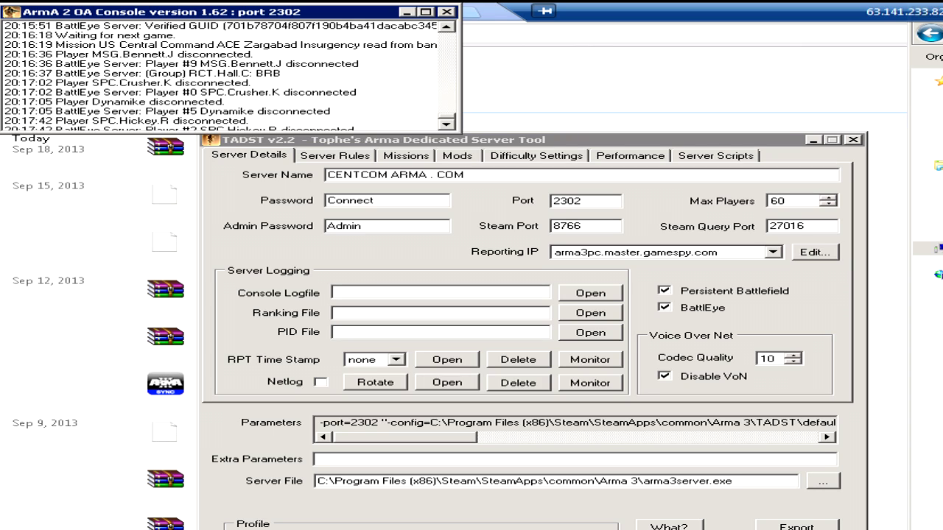
pyautogui.moveTo(582, 200); pyautogui.dragTo(574, 200)
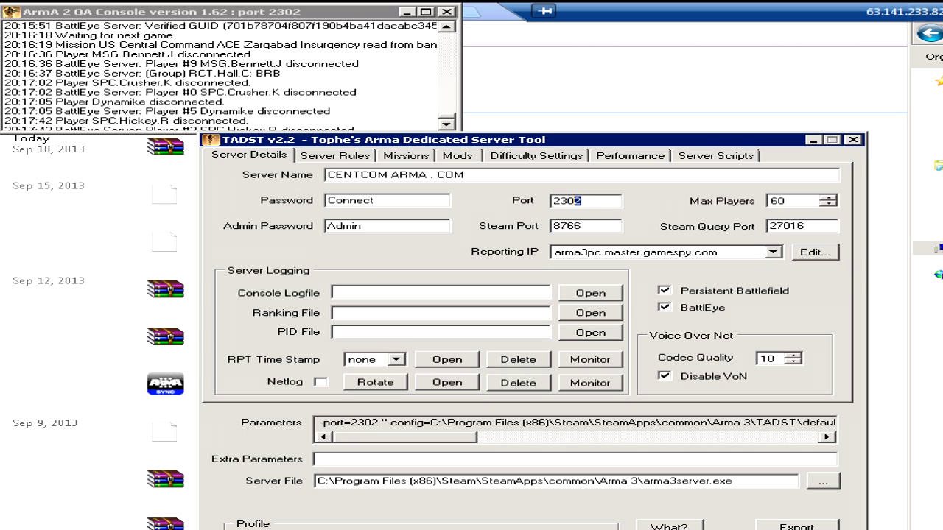
pyautogui.press('BackSpace')
pyautogui.press('BackSpace')
pyautogui.write('14')
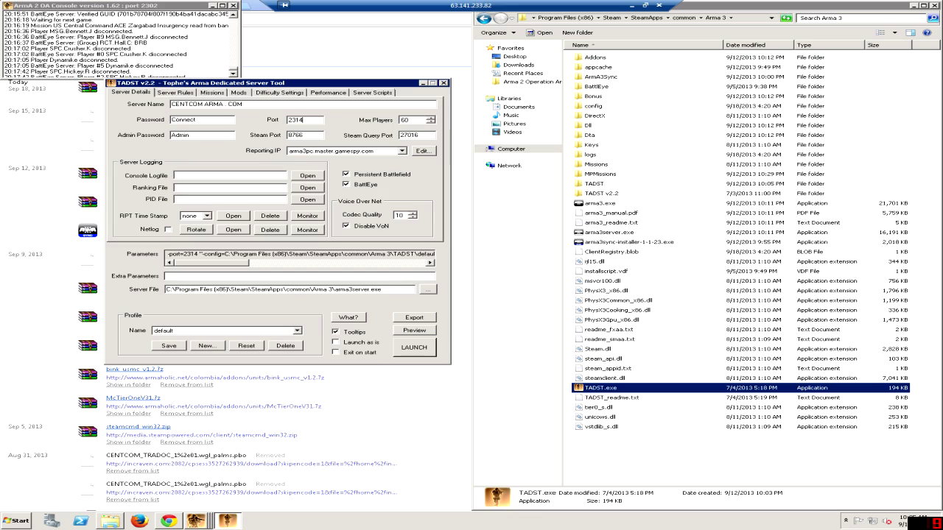
# - Launch the Arma 3 dedicated server with the default profile
pyautogui.click(415, 348)
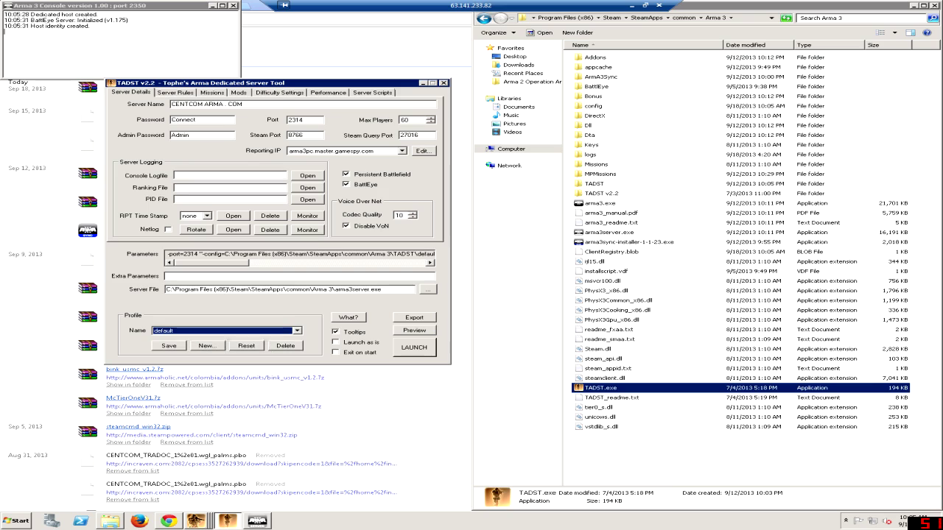
# - Start creating a new server profile
pyautogui.click(207, 346)
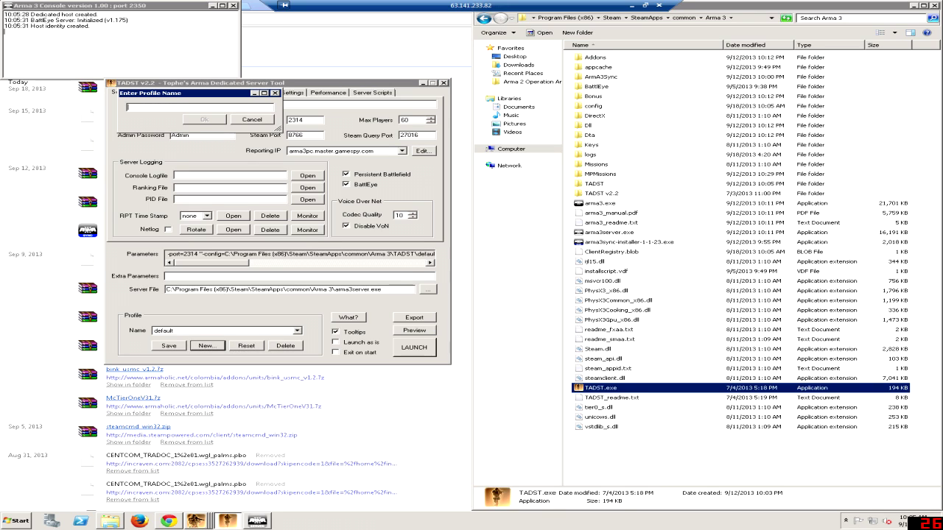